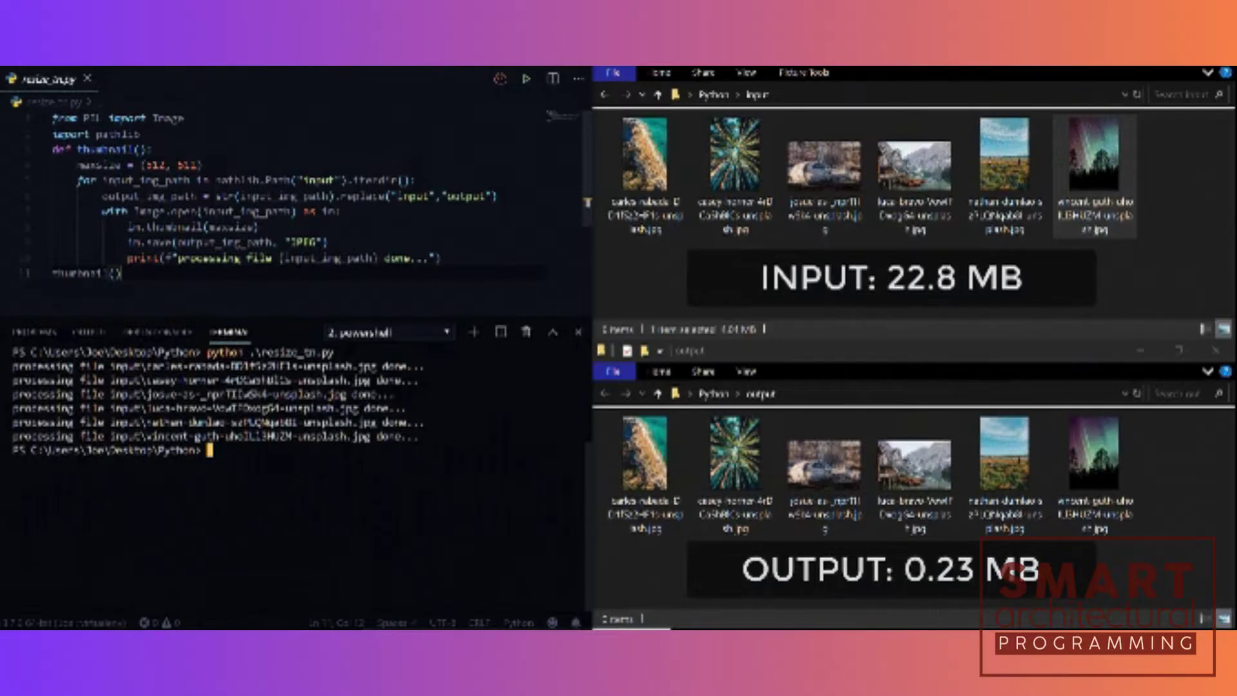
# Run main.py so the pygame window shows the image centred on its yellow background
pyautogui.press('Return')
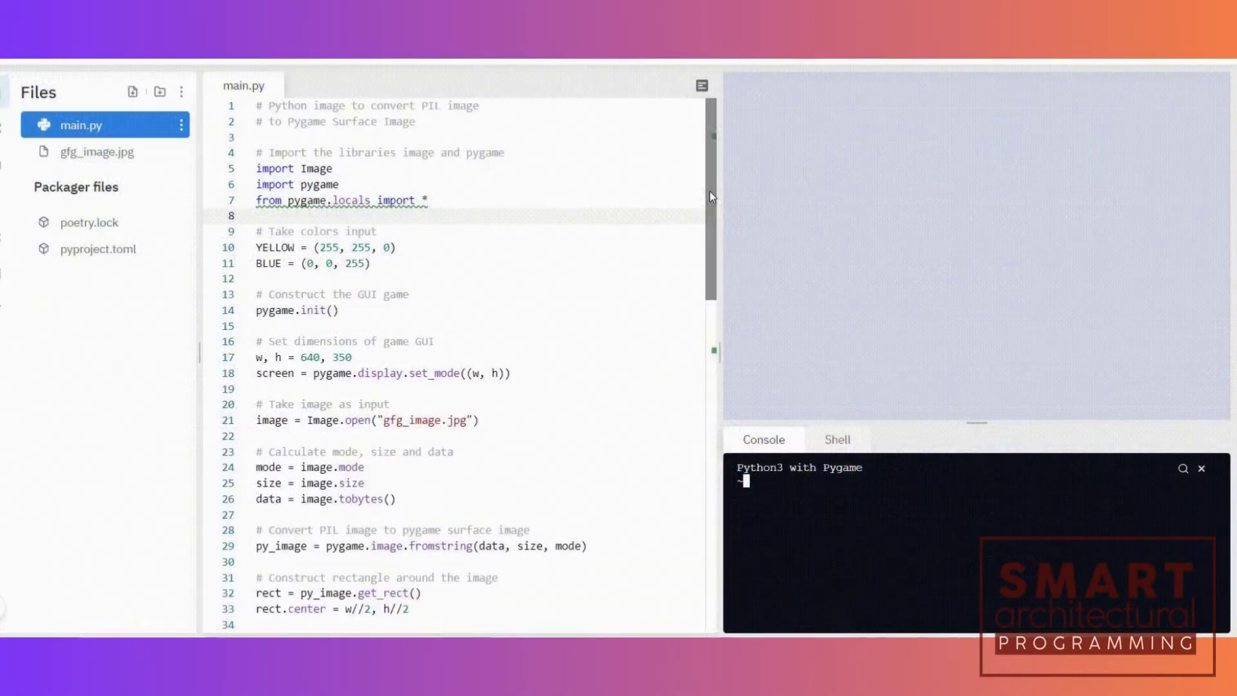
pyautogui.moveTo(710, 192)
pyautogui.mouseDown()
pyautogui.moveTo(710, 373)
pyautogui.moveTo(700, 183)
pyautogui.mouseUp()
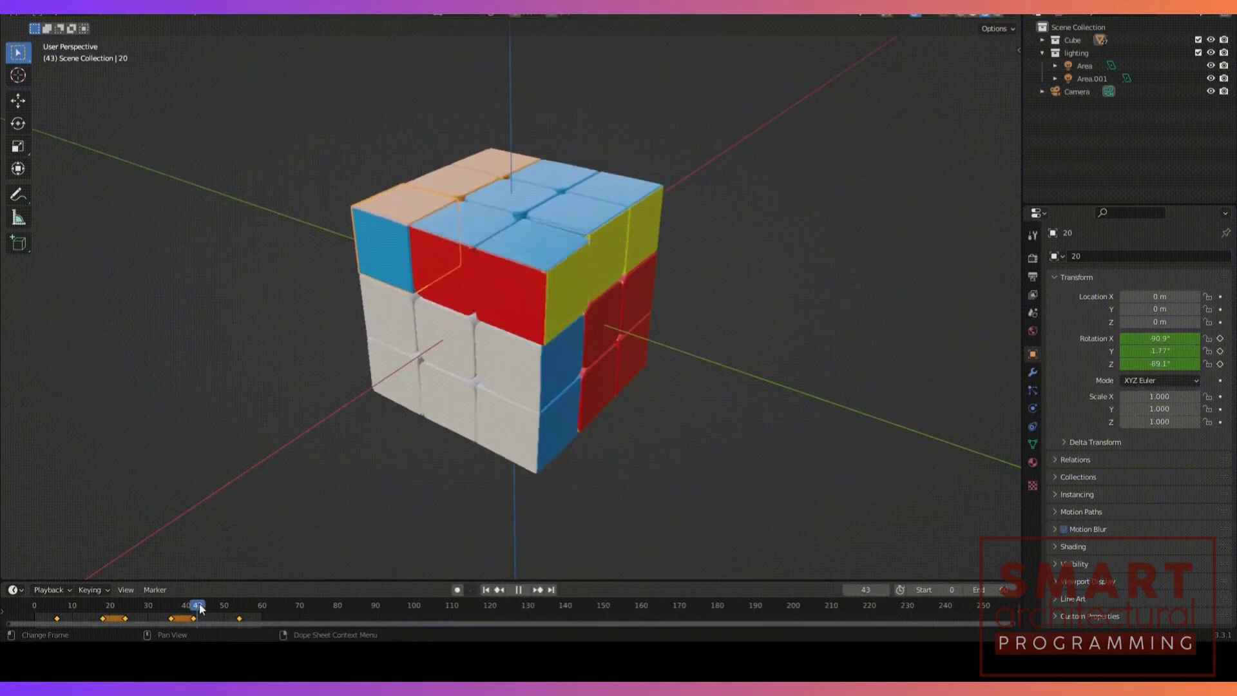
# Scrub the timeline playhead to watch the Rubik's cube face twist and realign by frame 40
pyautogui.moveTo(200, 608)
pyautogui.mouseDown()
pyautogui.moveTo(232, 608)
pyautogui.moveTo(78, 609)
pyautogui.moveTo(235, 607)
pyautogui.moveTo(102, 607)
pyautogui.moveTo(179, 607)
pyautogui.mouseUp()
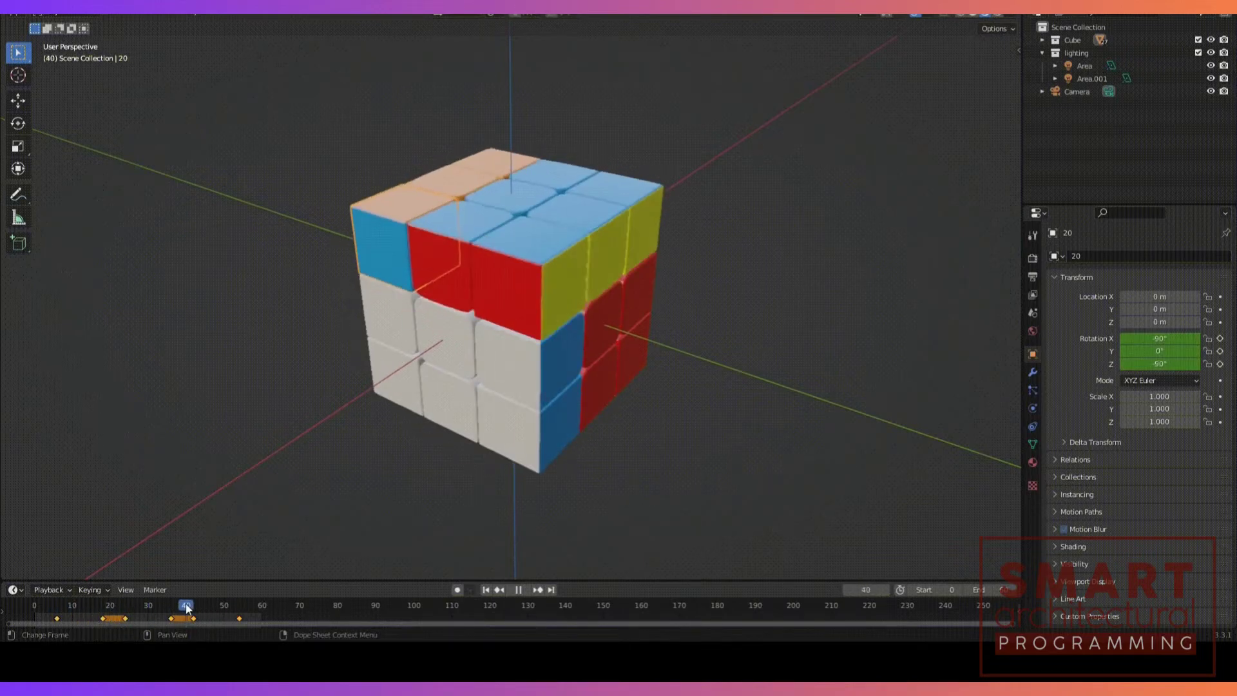